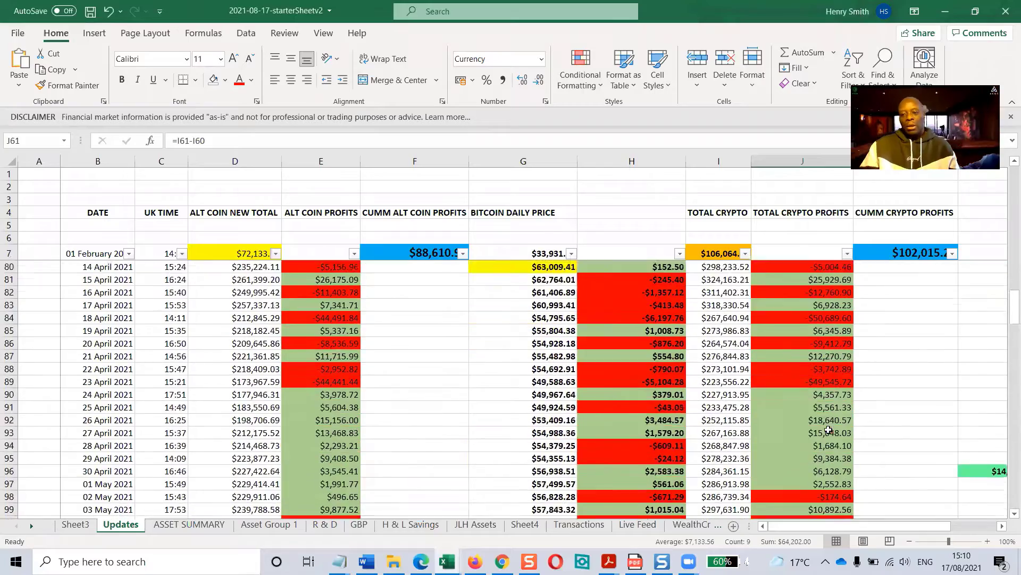
- Enter today's date, 17 August 2021, in the first empty row below the last record on the Updates sheet
scroll(794, 398, "down", 9)
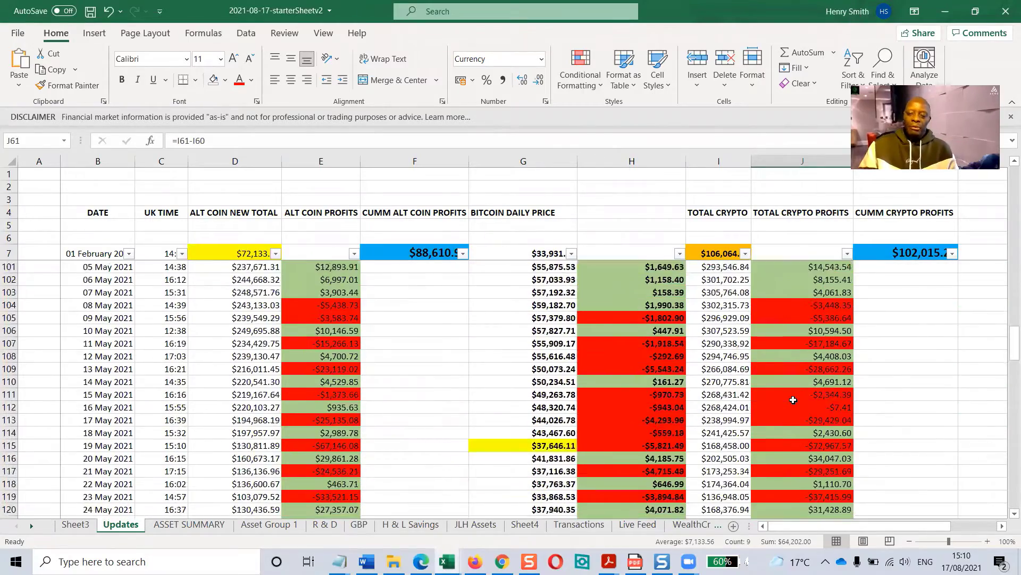
scroll(793, 400, "up", 4)
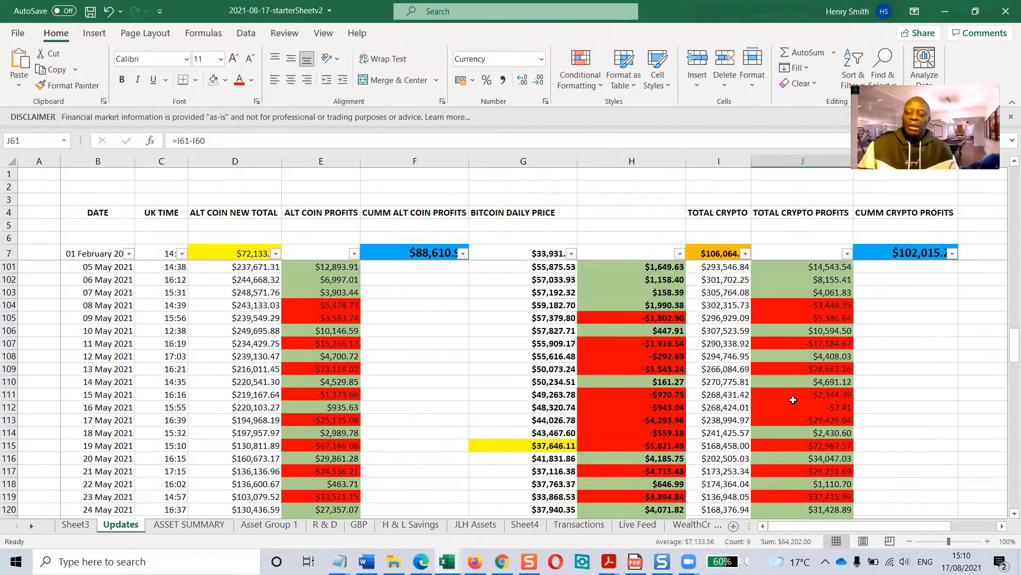
scroll(793, 400, "up", 4)
scroll(794, 400, "down", 15)
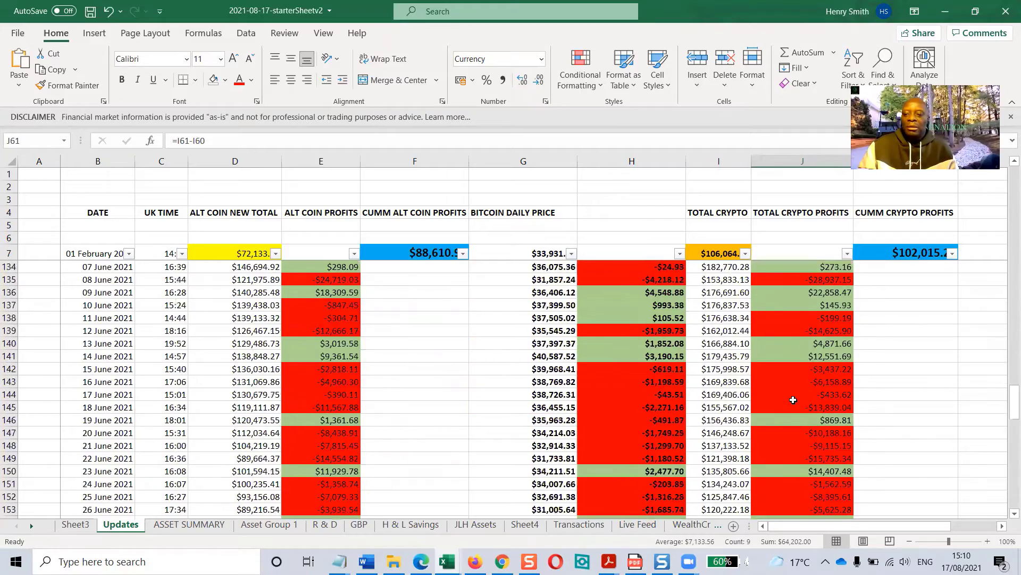
scroll(793, 400, "down", 16)
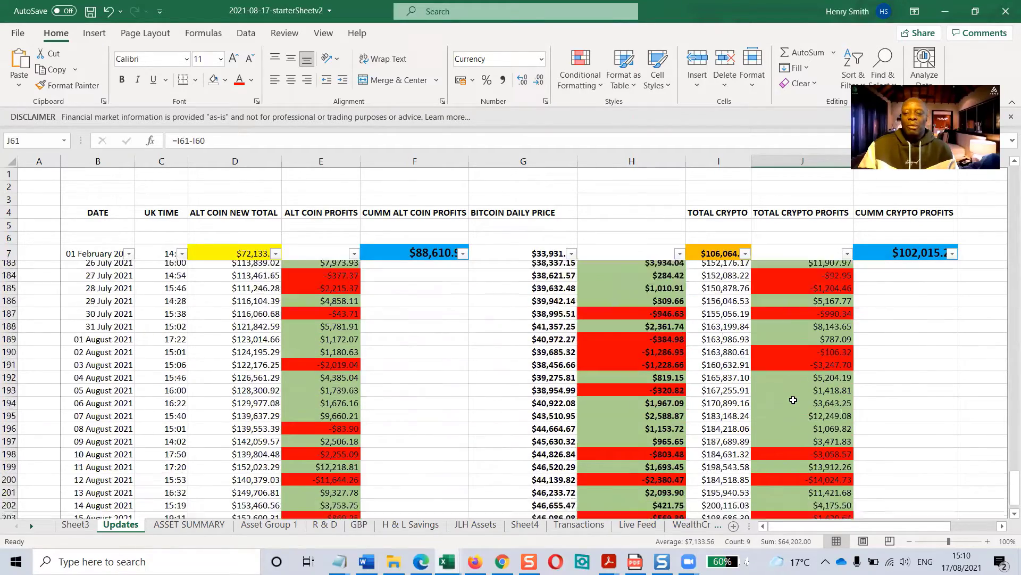
scroll(793, 399, "down", 4)
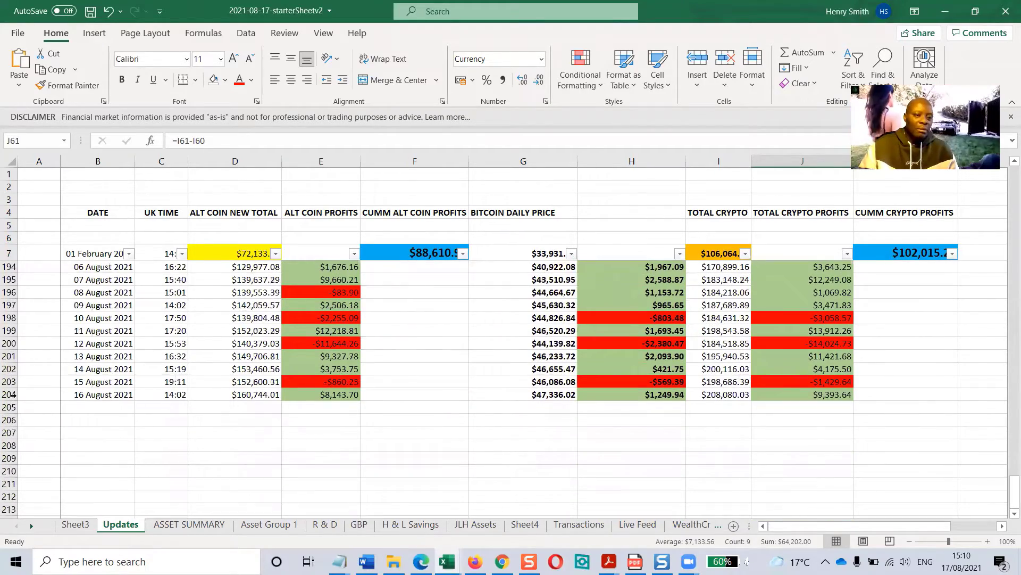
left_click(9, 407)
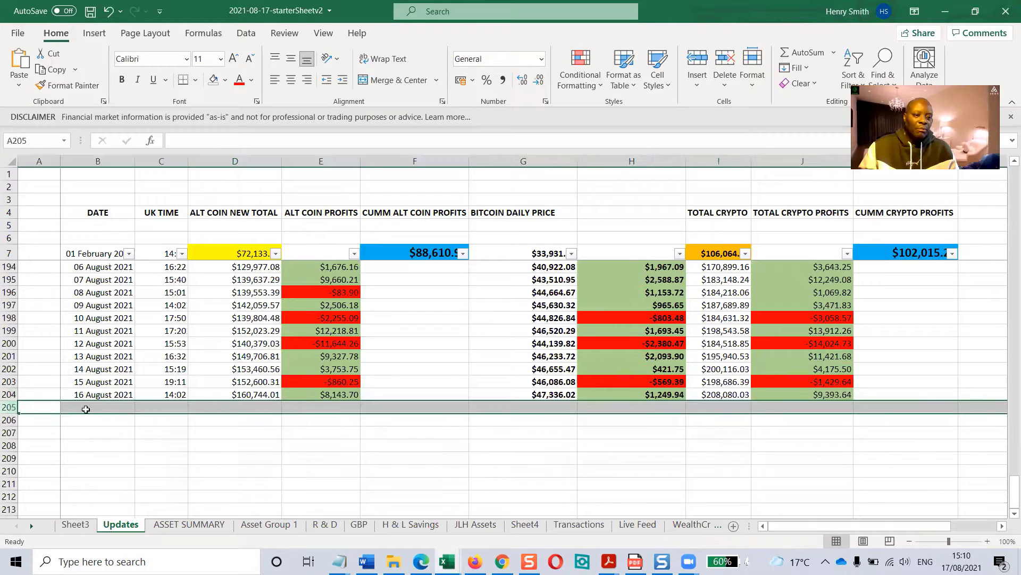
left_click(87, 410)
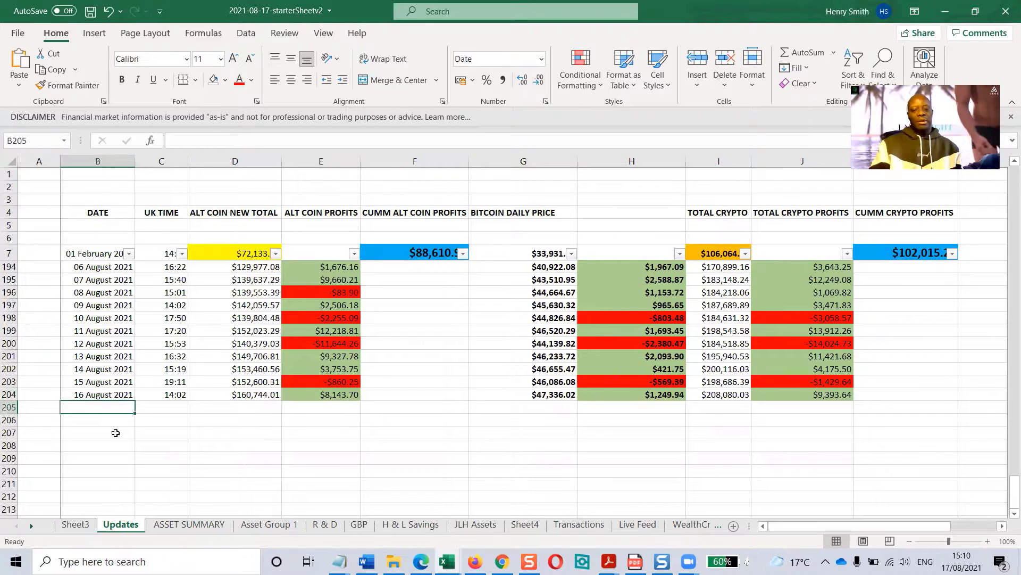
key("ctrl+semicolon")
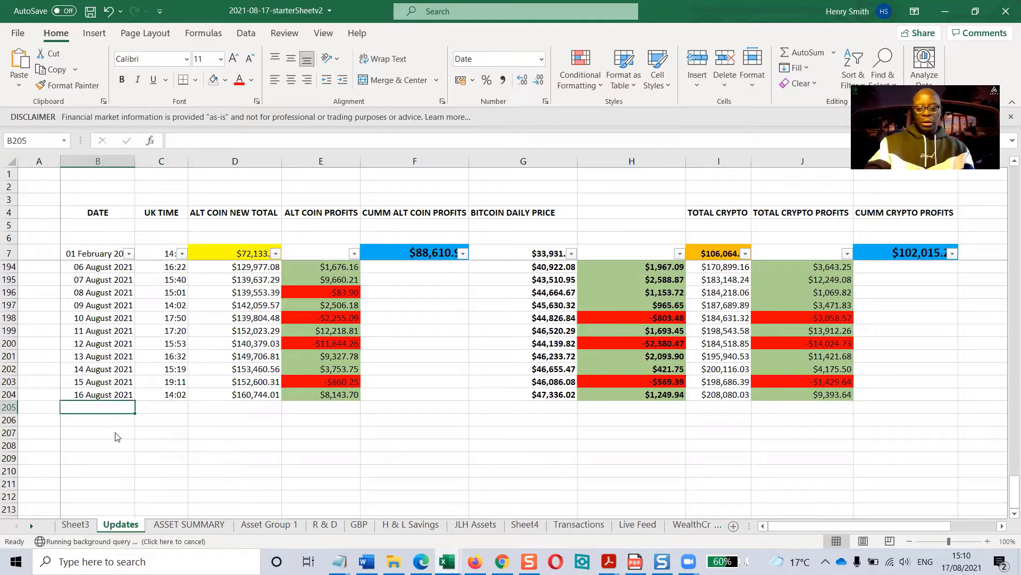
key("Return")
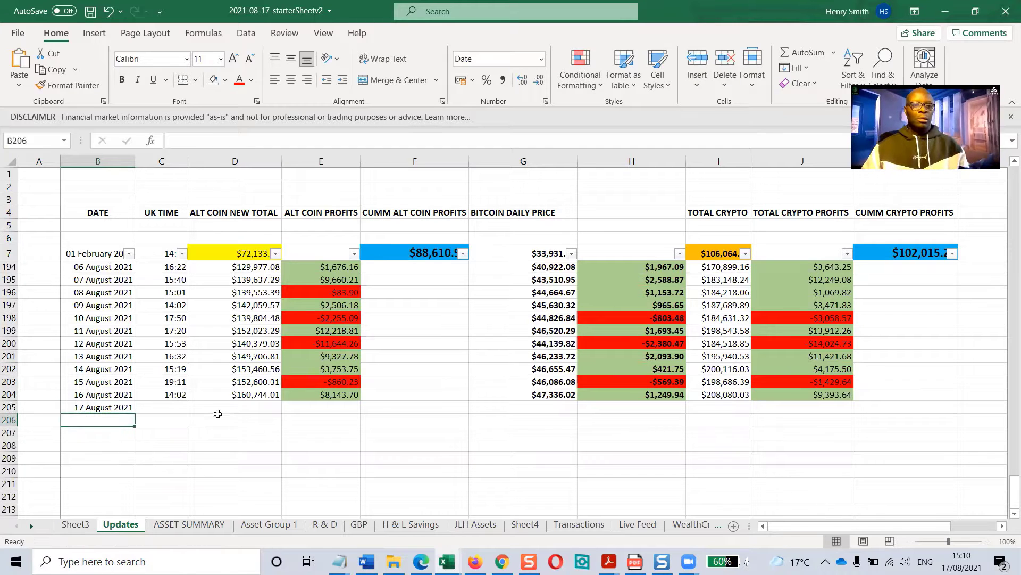
left_click(172, 408)
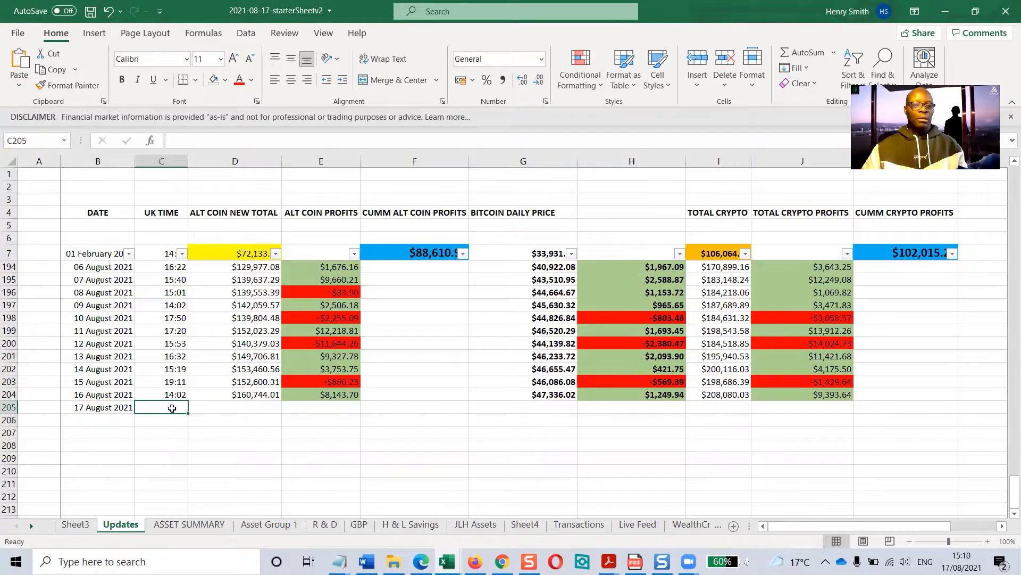
- Examine the total portfolio, Bitcoin and alt coin values on the ASSET SUMMARY sheet, including their percentages and GBP equivalents
left_click(177, 525)
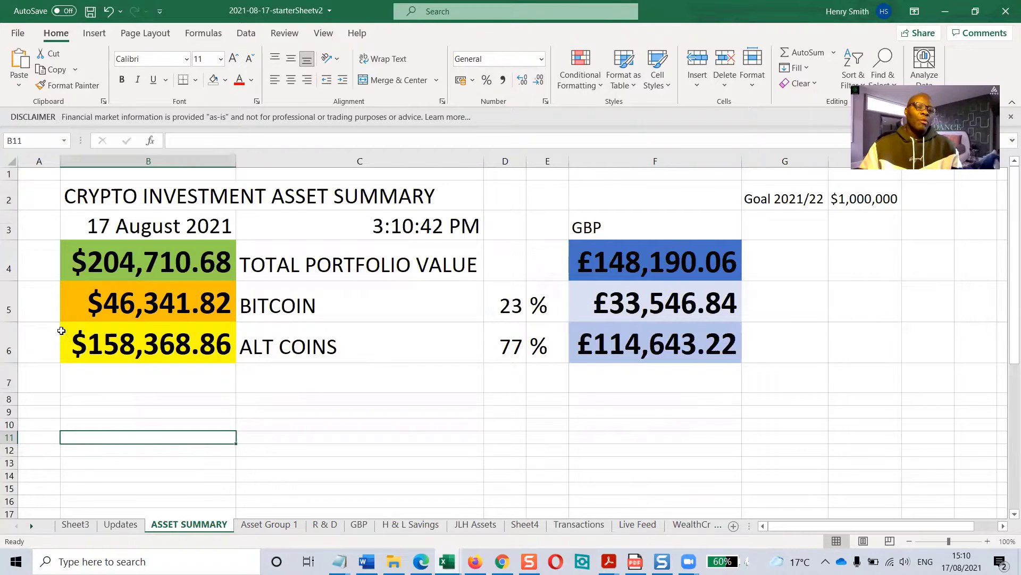
left_click(9, 305)
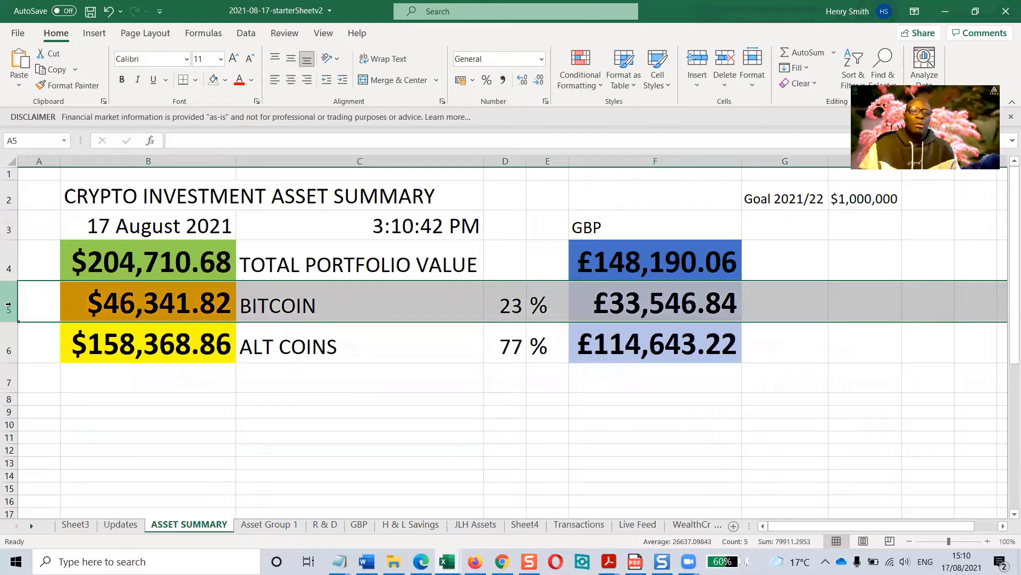
left_click(10, 346)
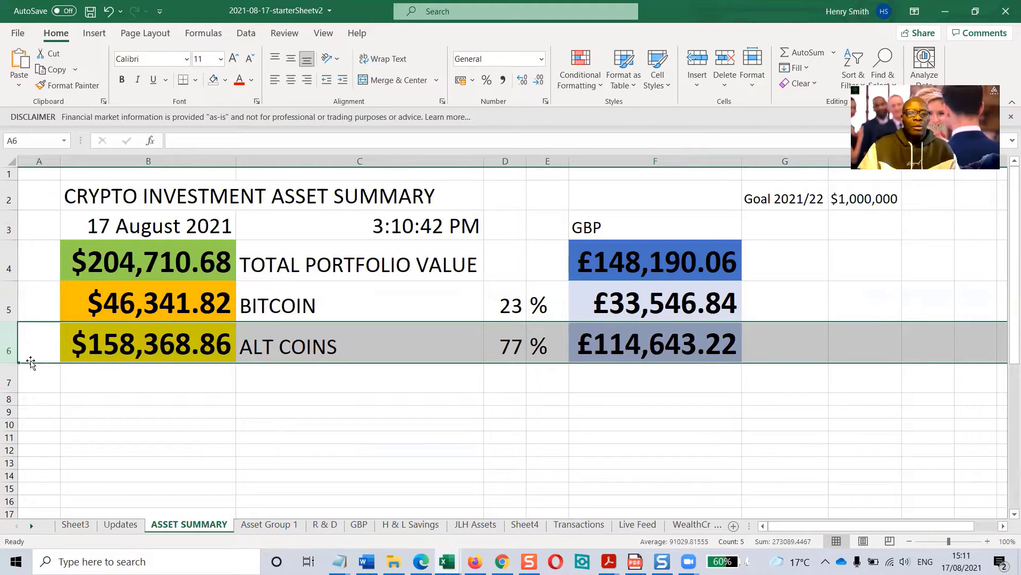
left_click(9, 264)
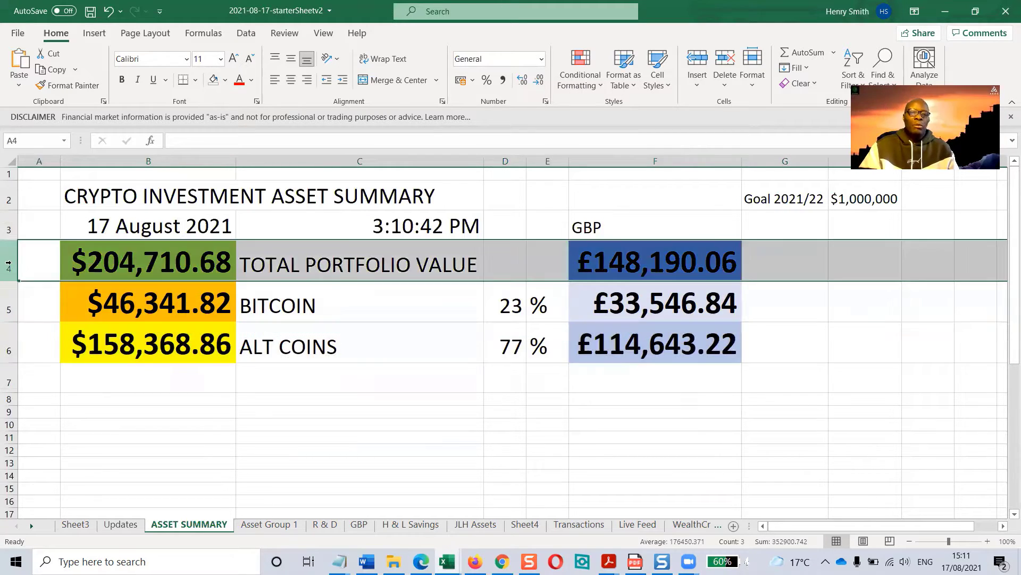
left_click(143, 374)
left_click_drag(152, 271, 152, 349)
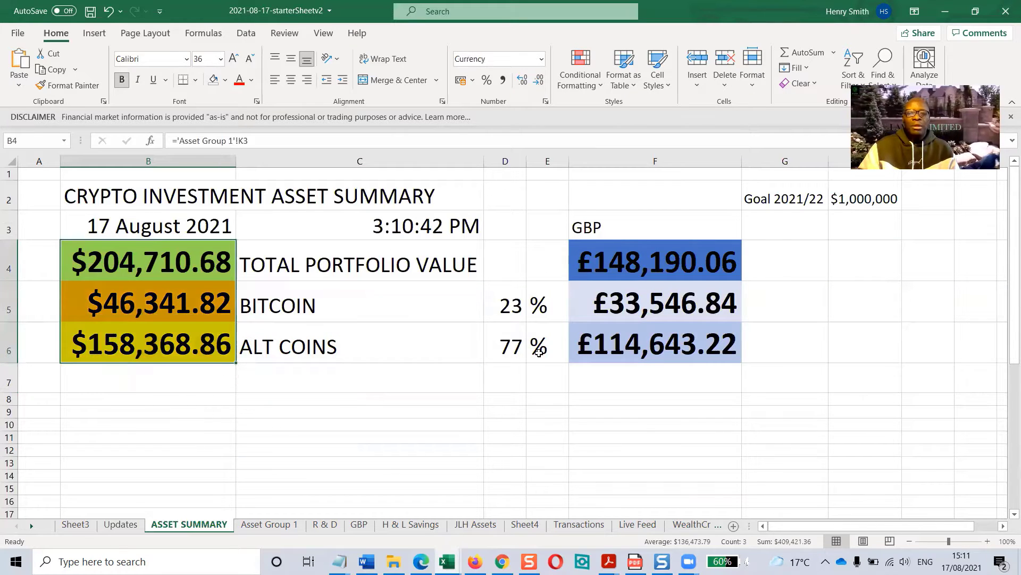
left_click(649, 257)
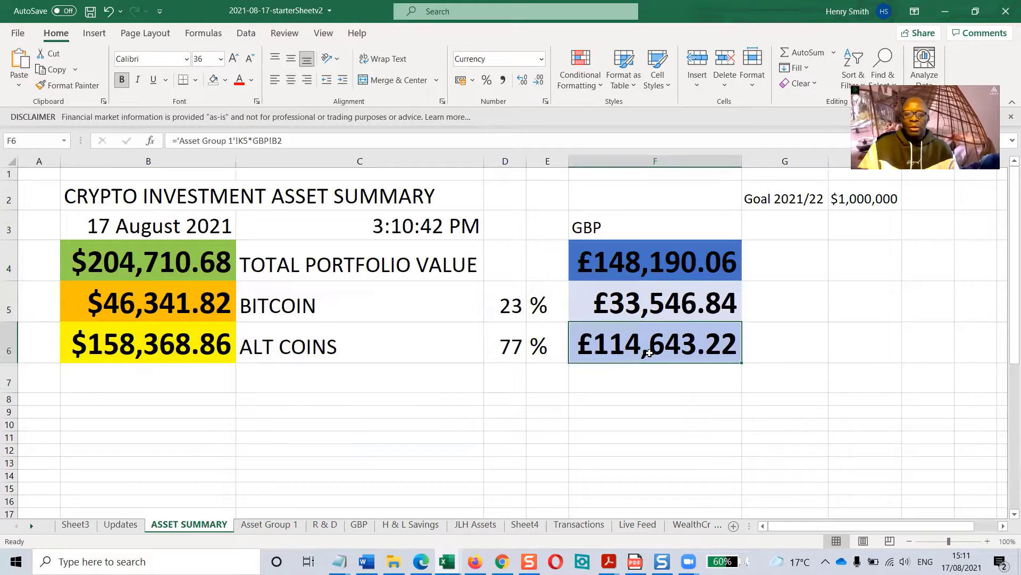
left_click_drag(659, 277, 659, 335)
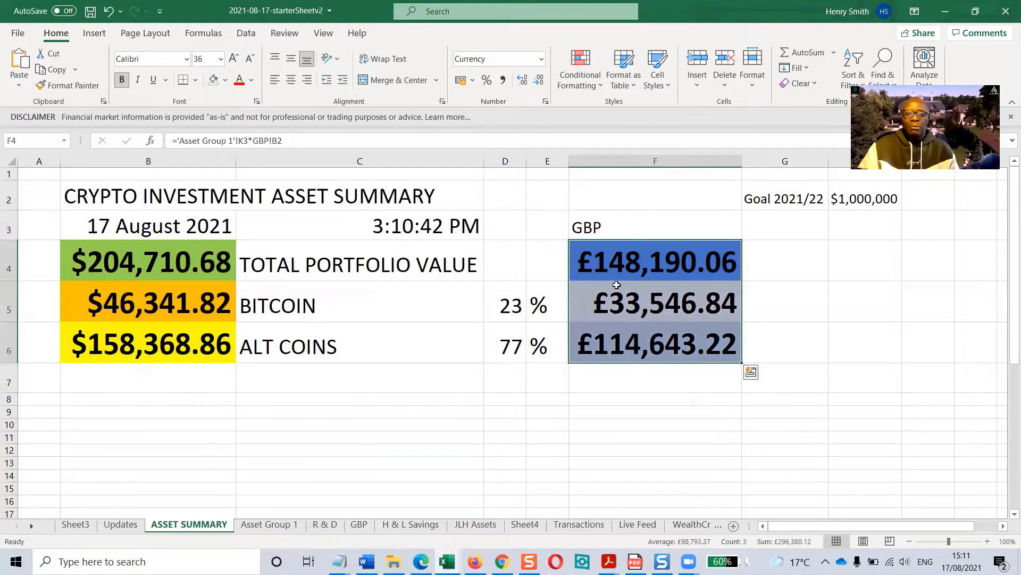
left_click_drag(514, 305, 512, 341)
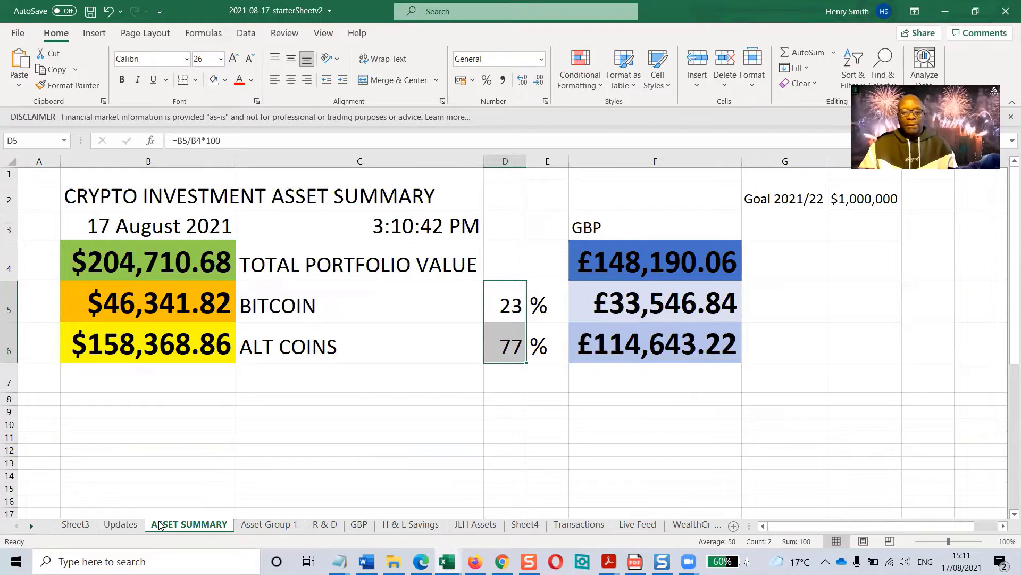
left_click(166, 336)
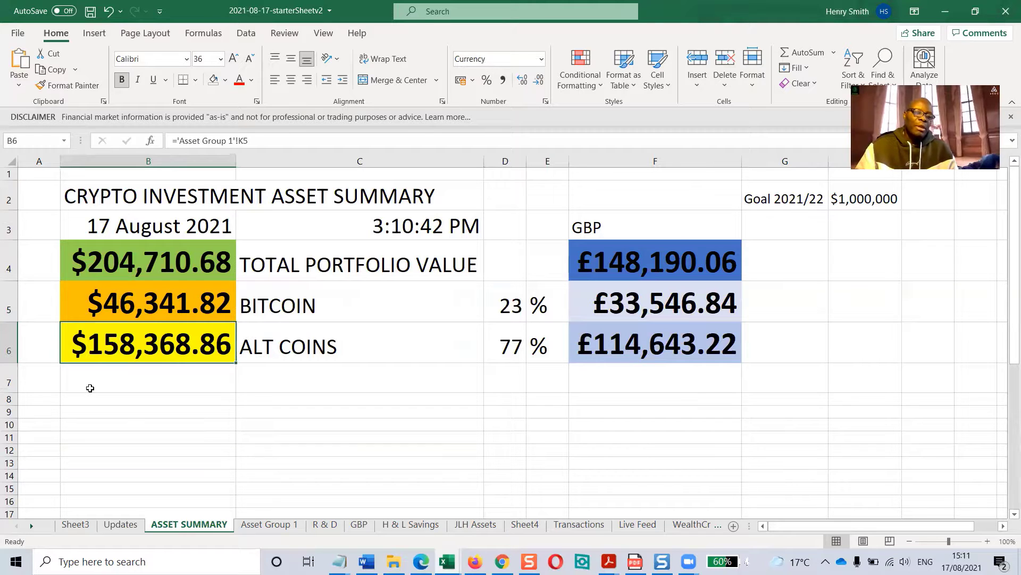
left_click(8, 339)
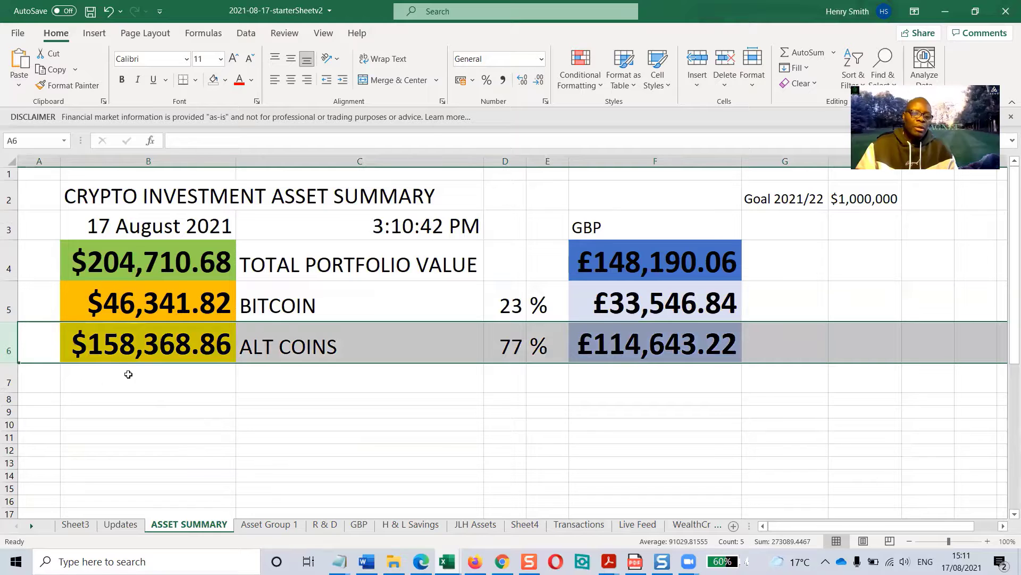
left_click(122, 352)
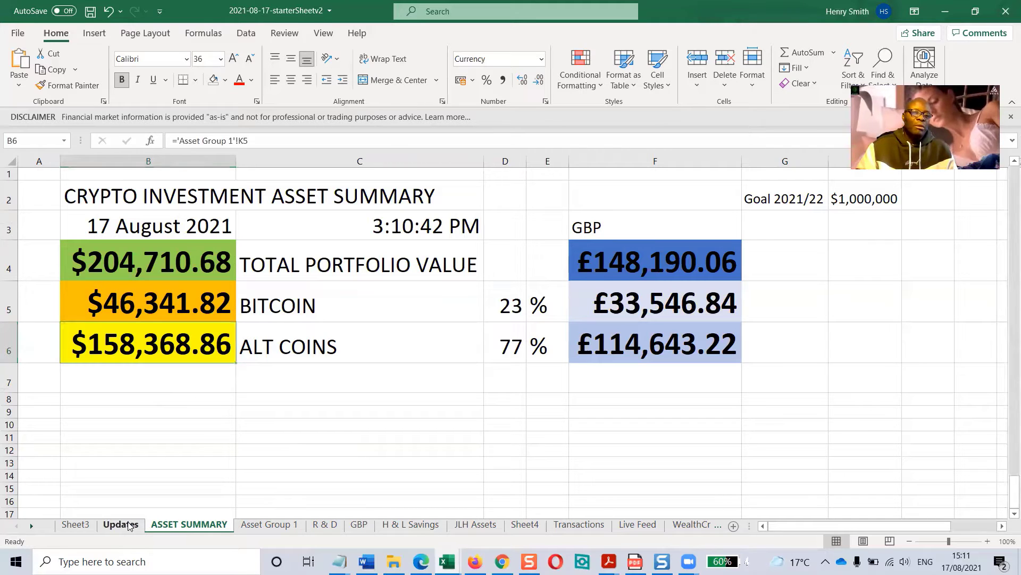
- Enter 15:11 as the UK time for 17 August 2021 on the Updates sheet
left_click(122, 524)
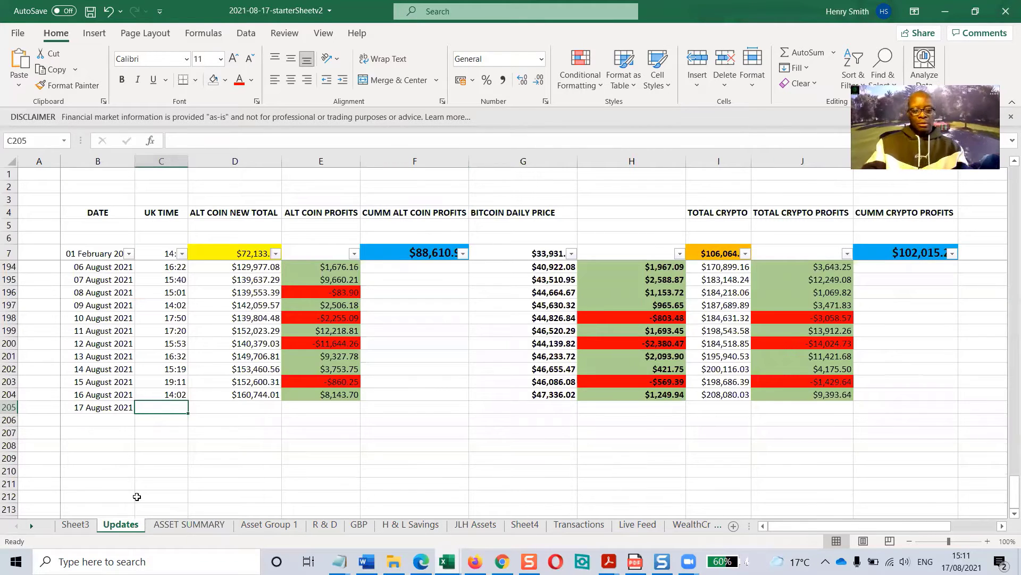
type("15:11")
key("Tab")
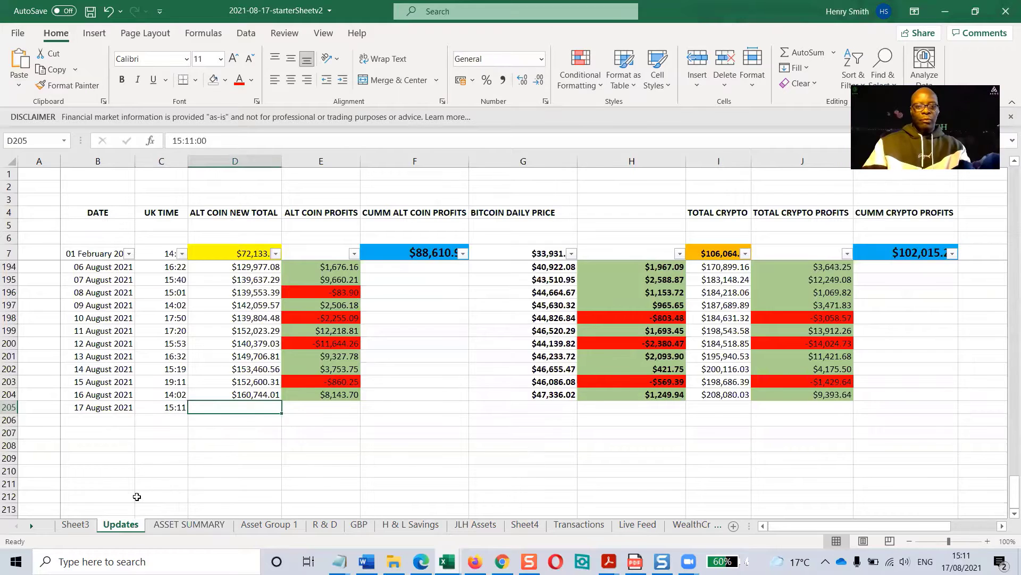
- Enter the alt coin value 158368.86 from the ASSET SUMMARY sheet as the 17 August alt coin new total on Updates, and recheck it
left_click(207, 525)
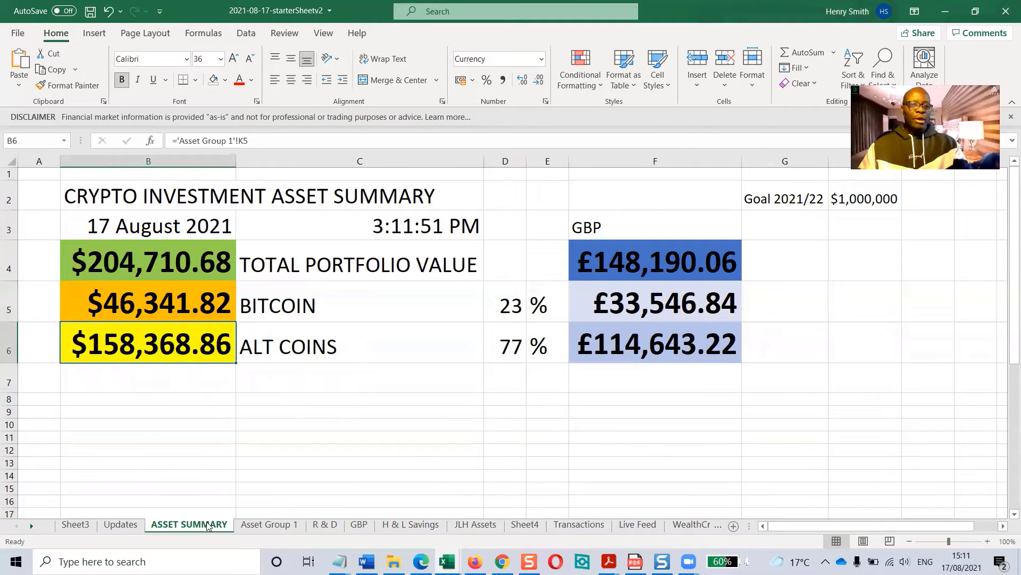
left_click(112, 525)
type("158368.86")
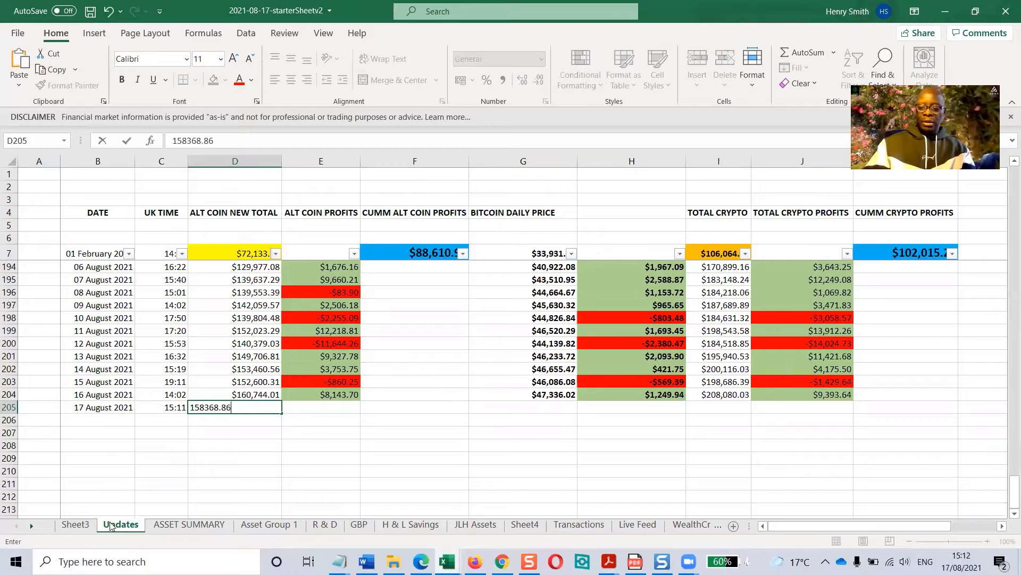
key("Return")
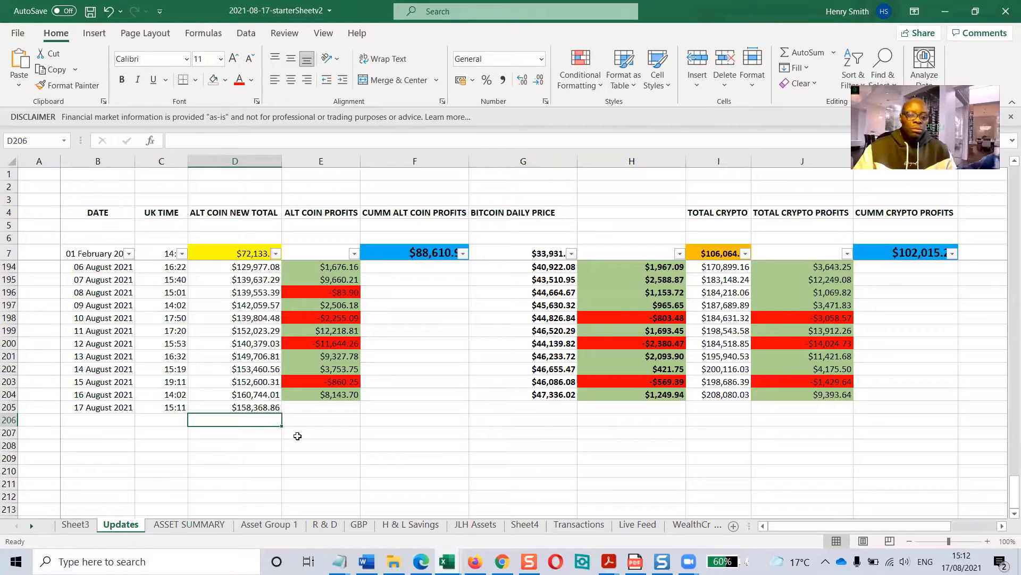
left_click(161, 524)
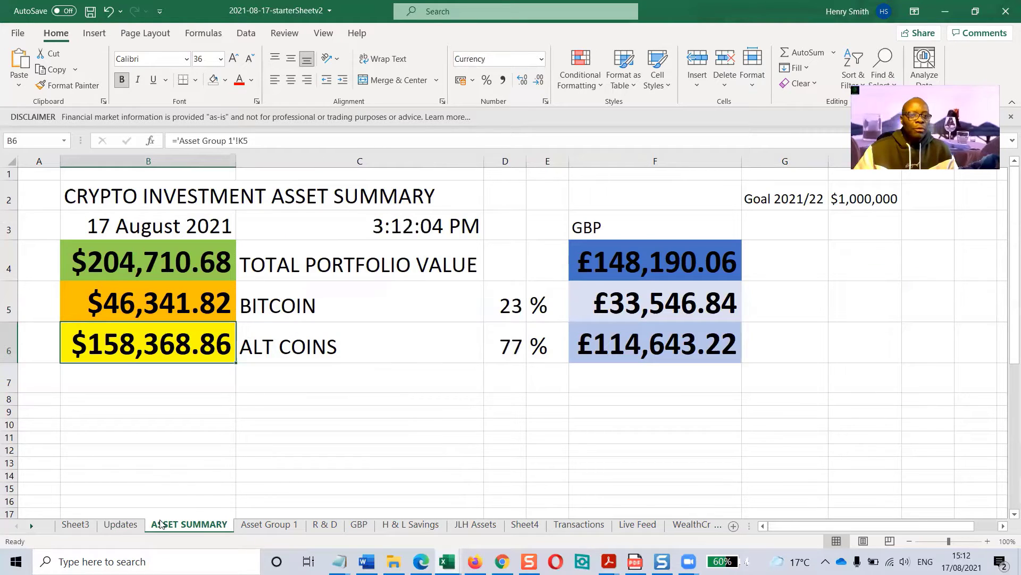
left_click(119, 525)
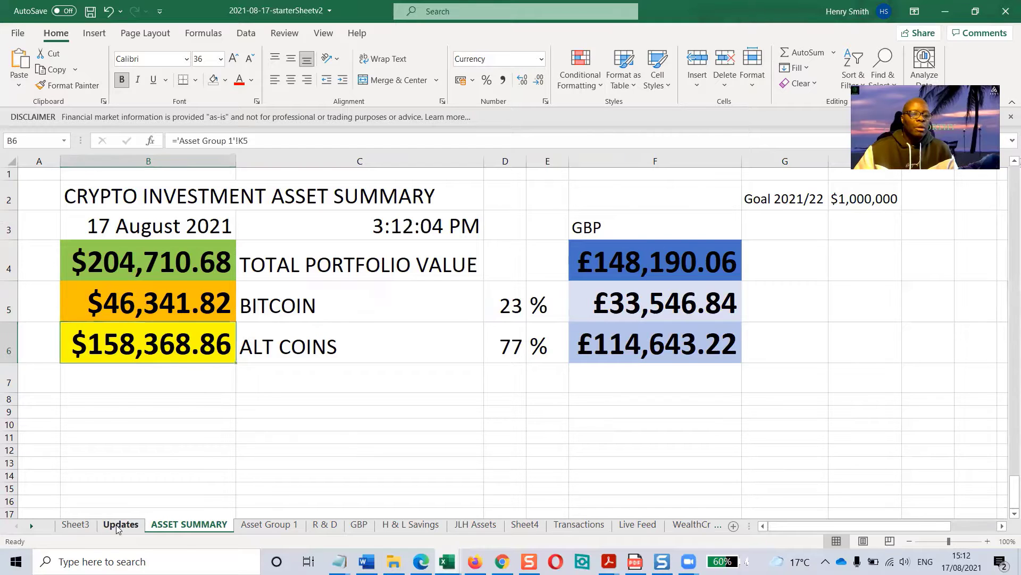
- Extend the alt coin profits formula from the 16 August row down to the 17 August row
left_click(324, 395)
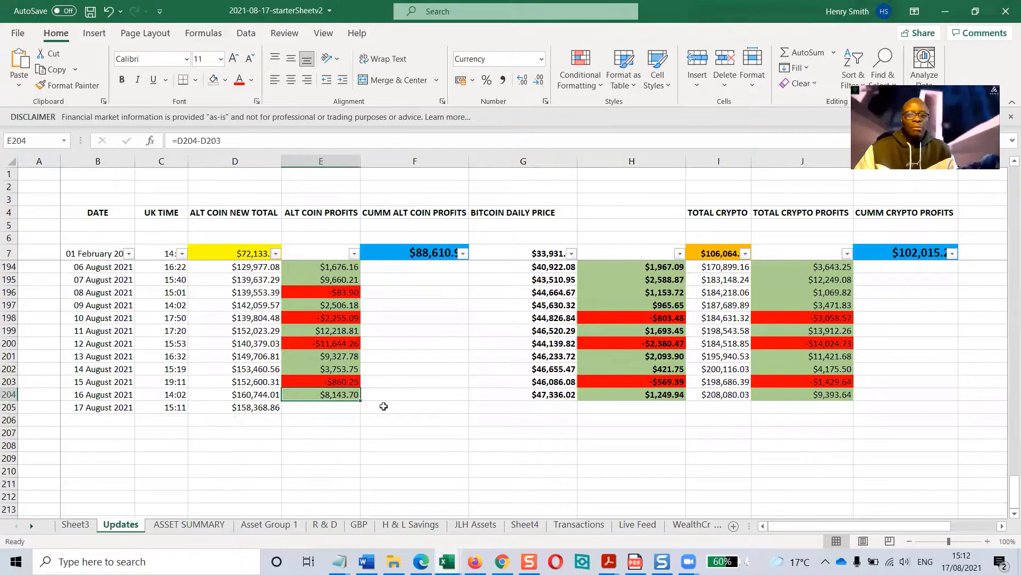
left_click_drag(357, 401, 356, 411)
left_click(340, 458)
- Fill the 17 August alt coin profits cell with red
left_click(332, 406)
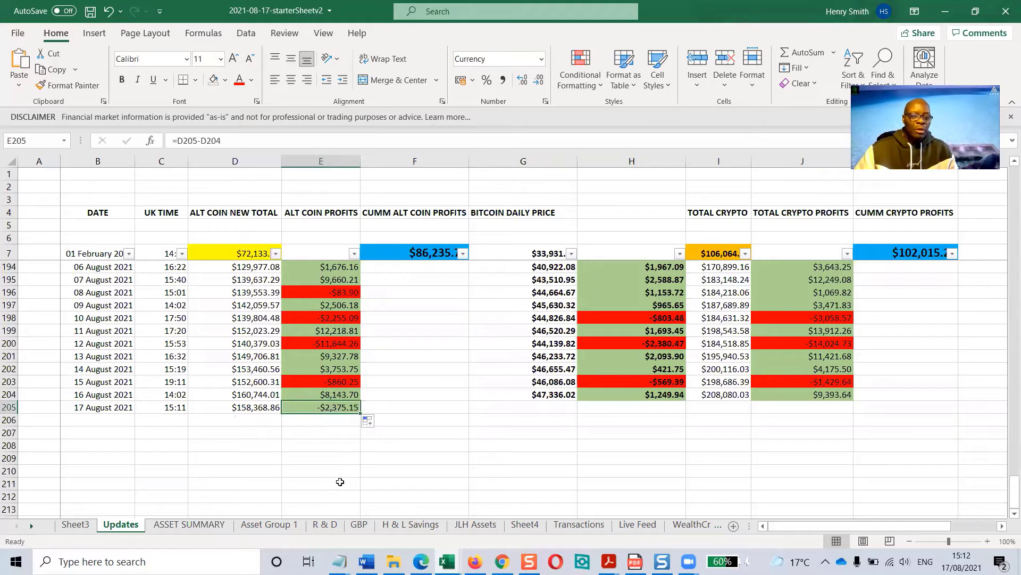
left_click(224, 81)
left_click(226, 201)
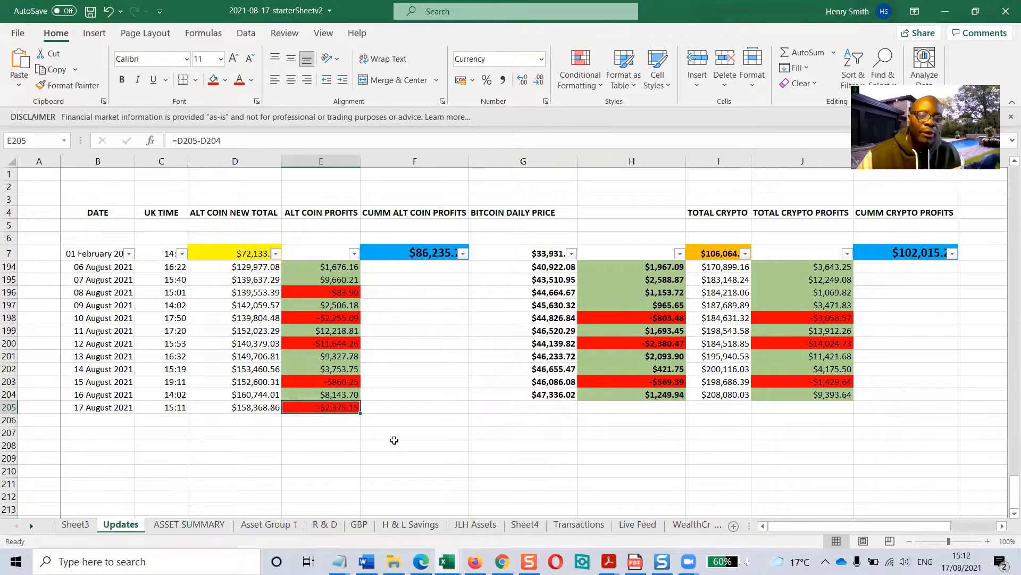
- Enter the total portfolio value 204710.68 from the ASSET SUMMARY sheet as the 17 August total crypto on Updates, and recheck it
left_click(716, 409)
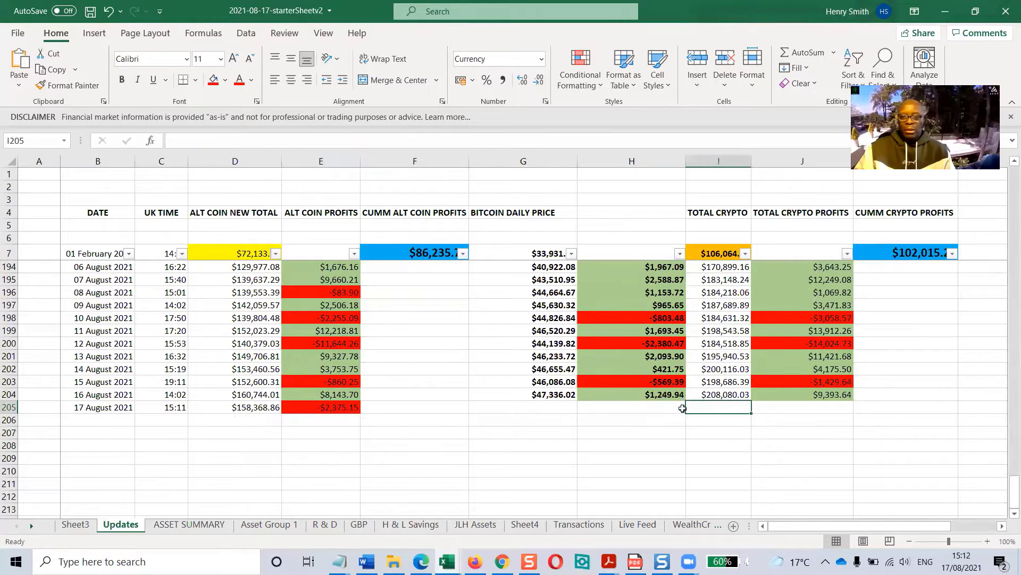
left_click(189, 524)
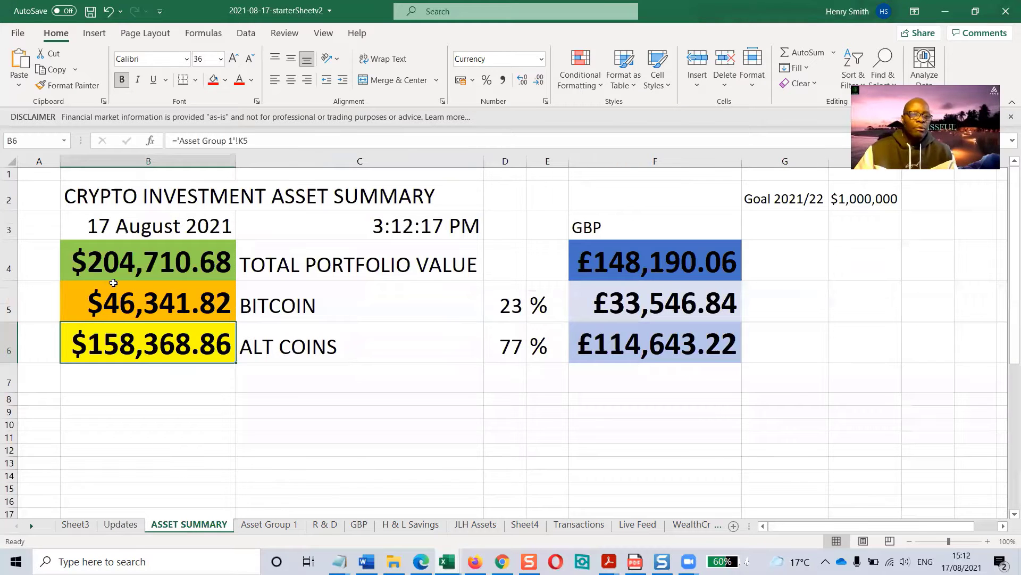
left_click(8, 261)
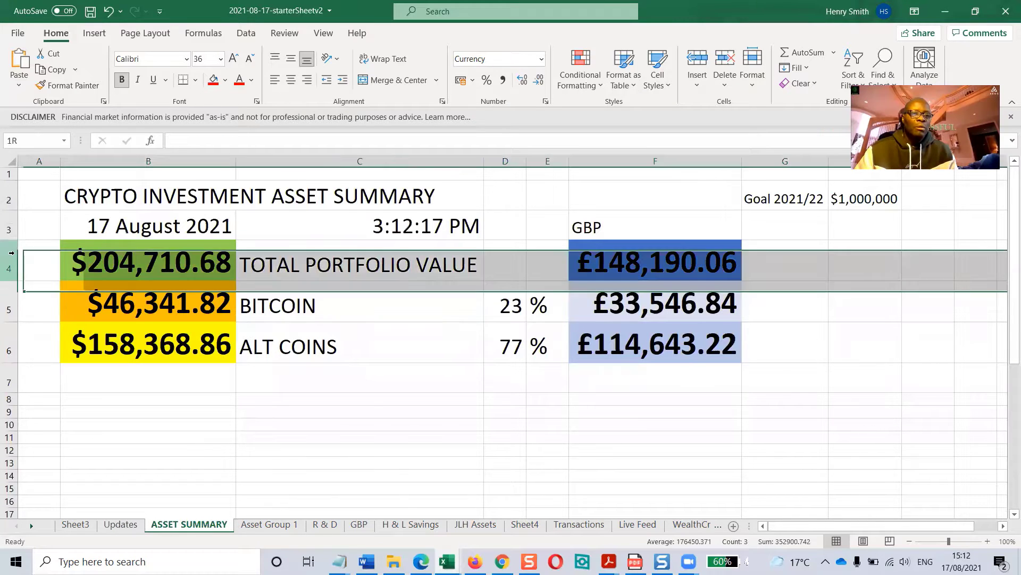
left_click(136, 271)
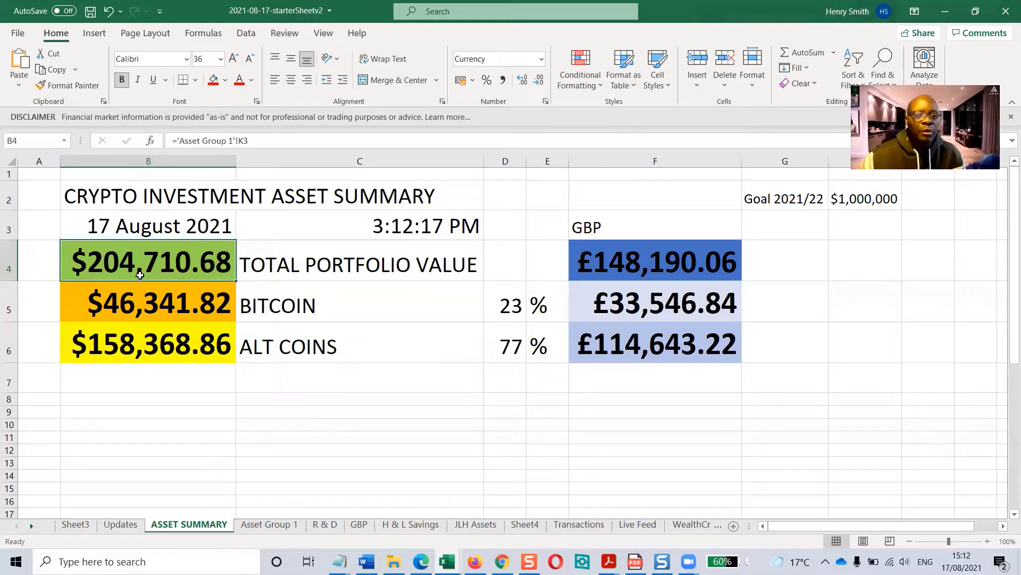
left_click(120, 526)
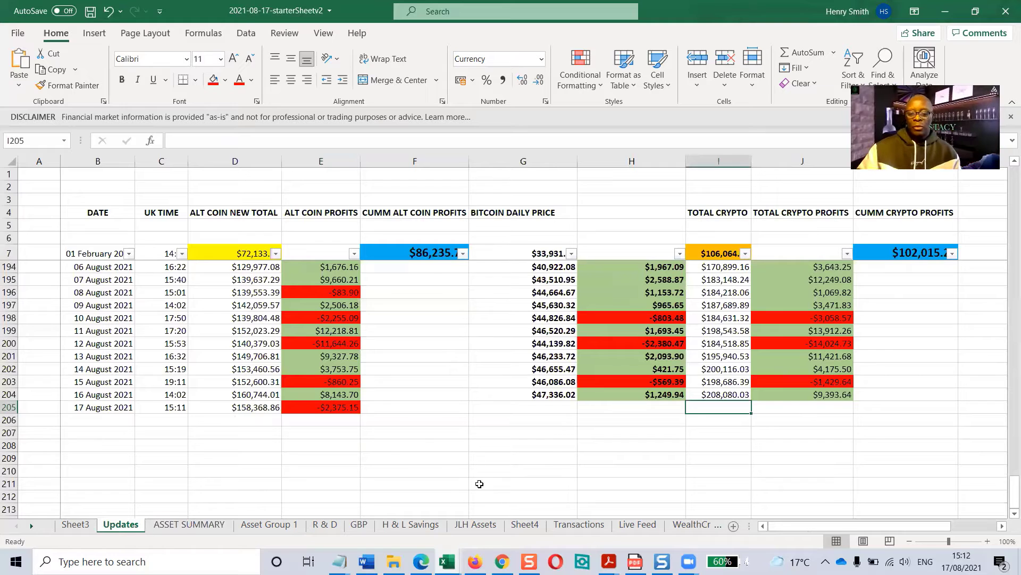
type("204710.68")
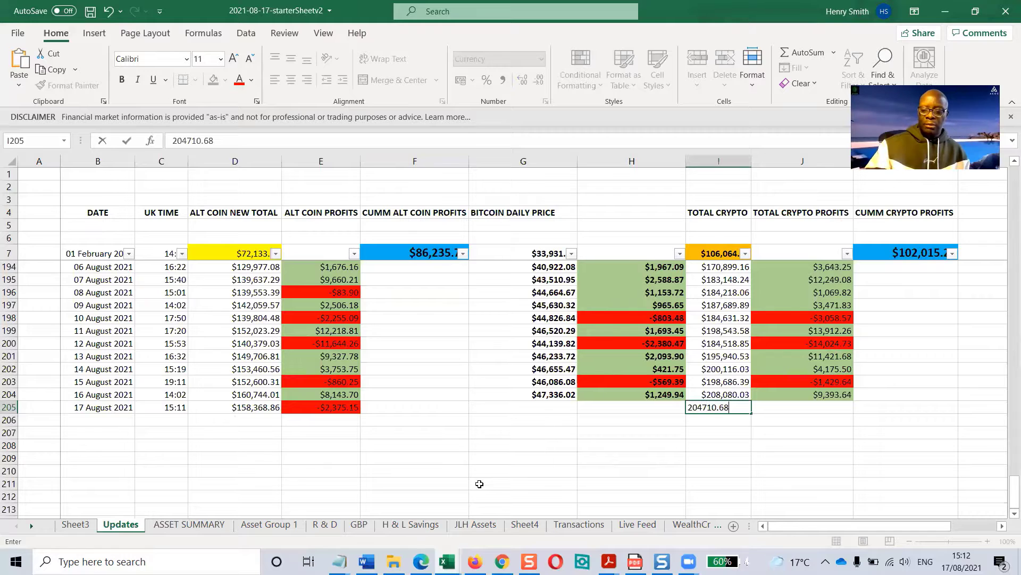
key("Return")
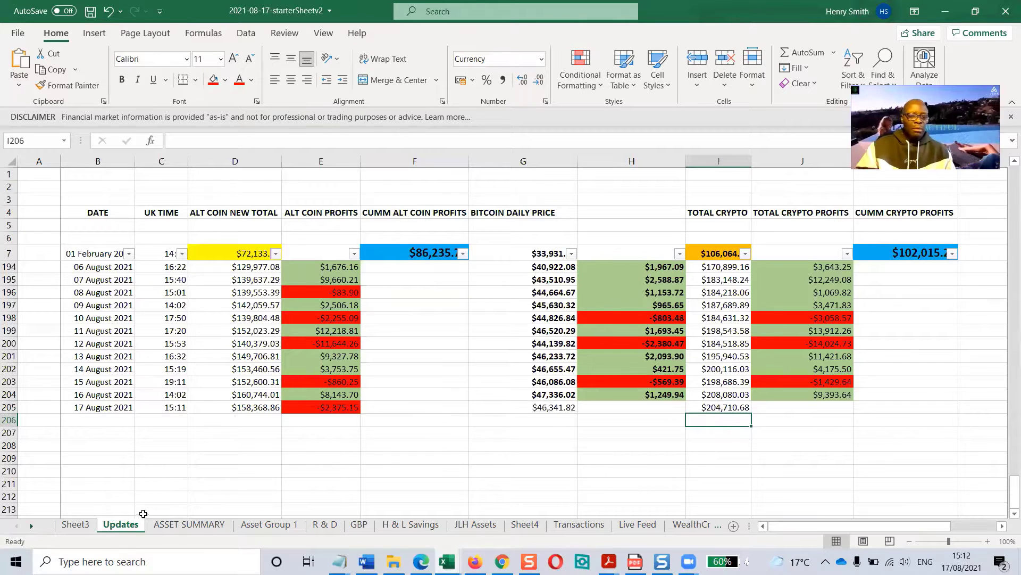
left_click(166, 526)
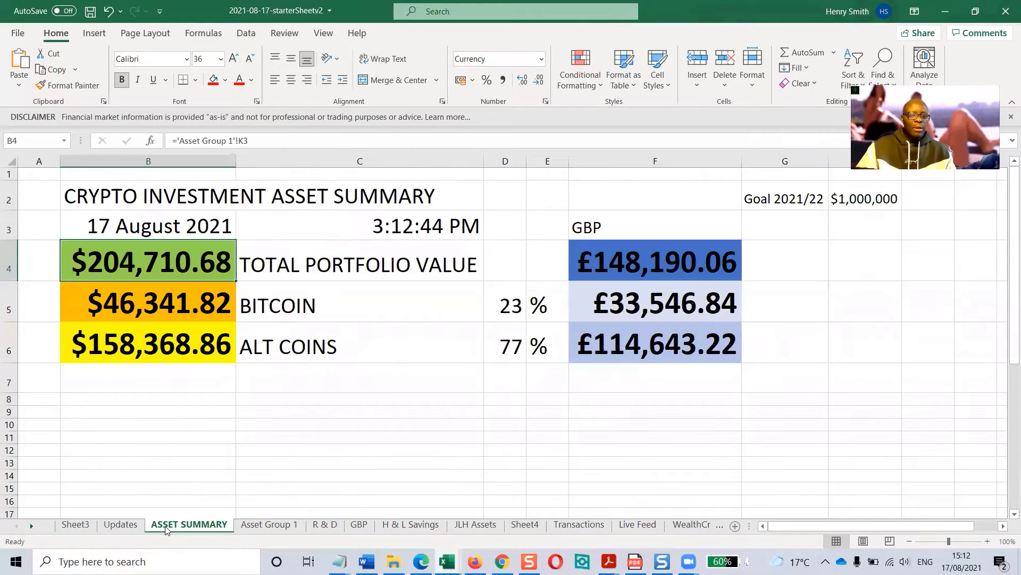
left_click(121, 524)
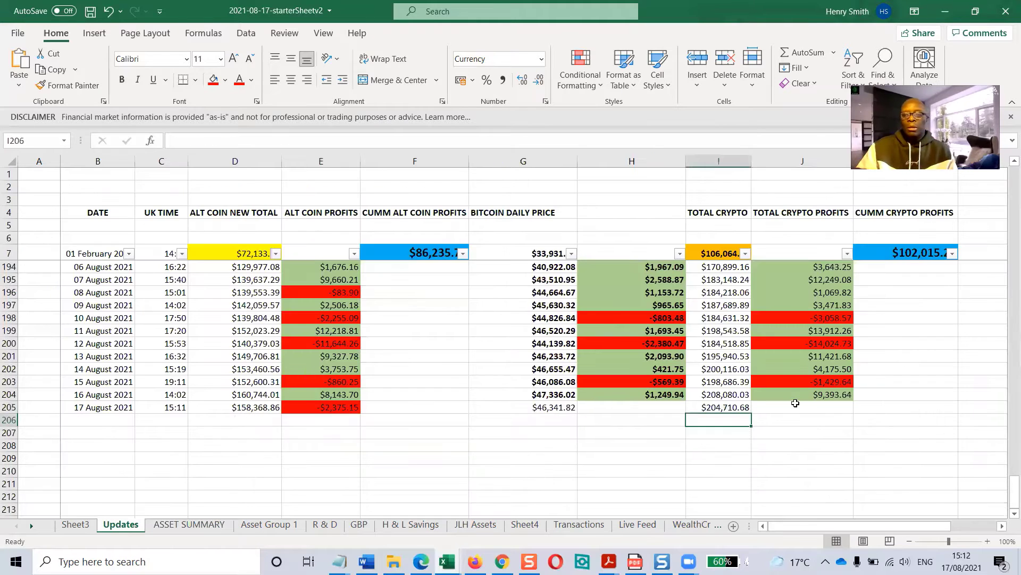
- Extend the total crypto profits formula from the 16 August row down to the 17 August row
left_click(814, 395)
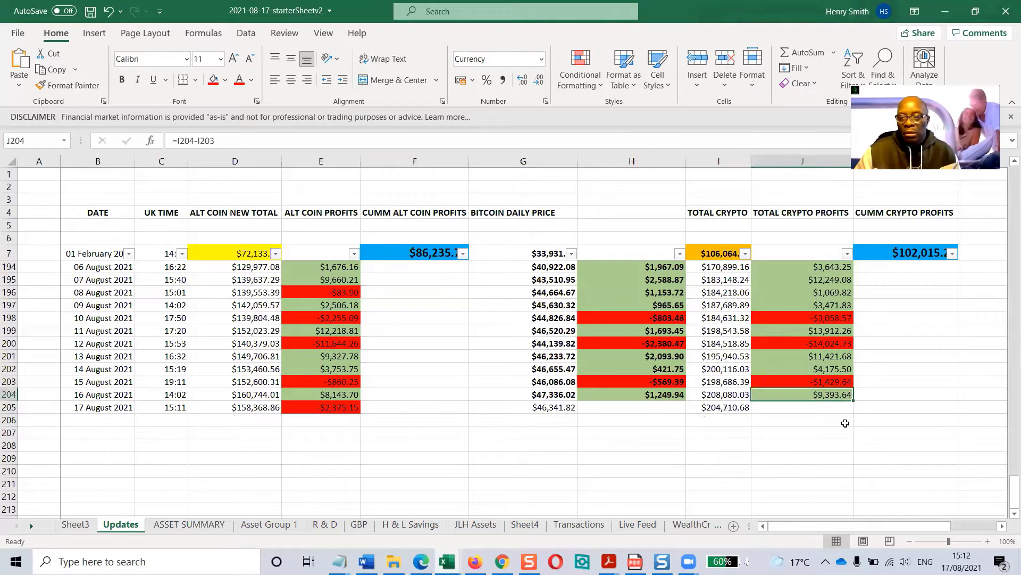
left_click_drag(854, 403, 854, 418)
left_click(827, 410)
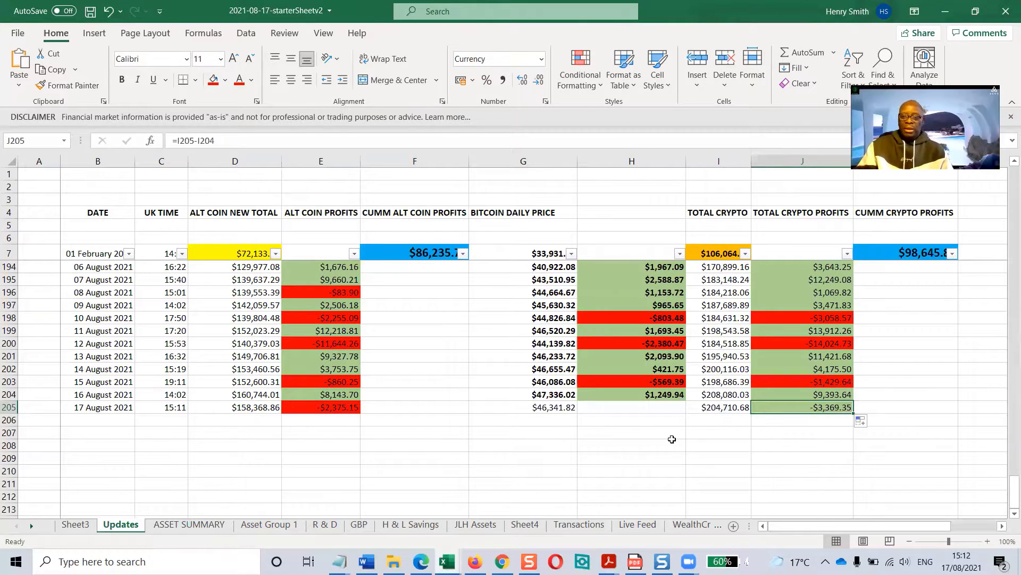
- Extend the Bitcoin daily change formula in column H down to the 17 August row and make that row's Bitcoin daily price bold
left_click(662, 406)
left_click(663, 396)
left_click_drag(686, 402, 680, 413)
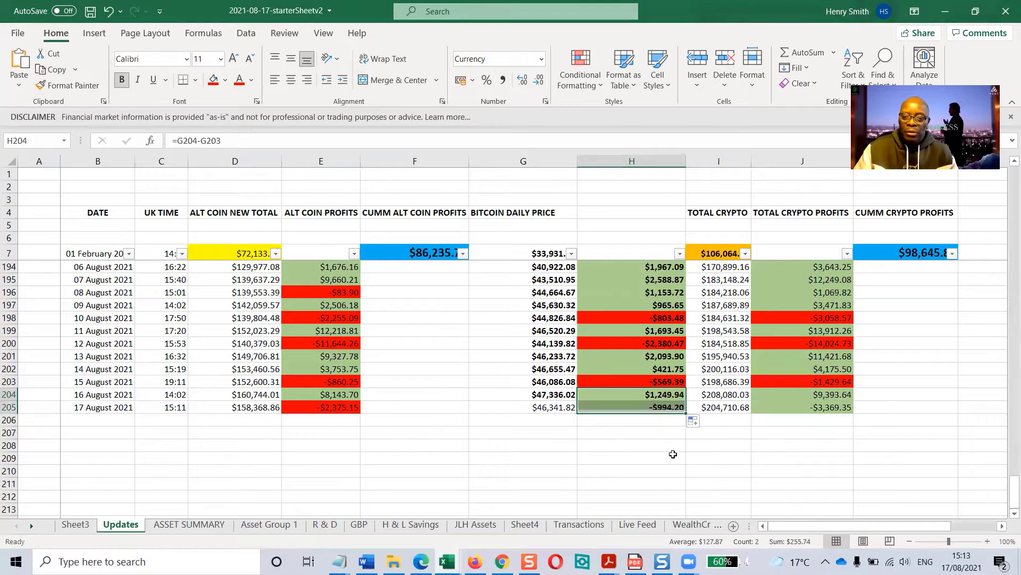
left_click(669, 456)
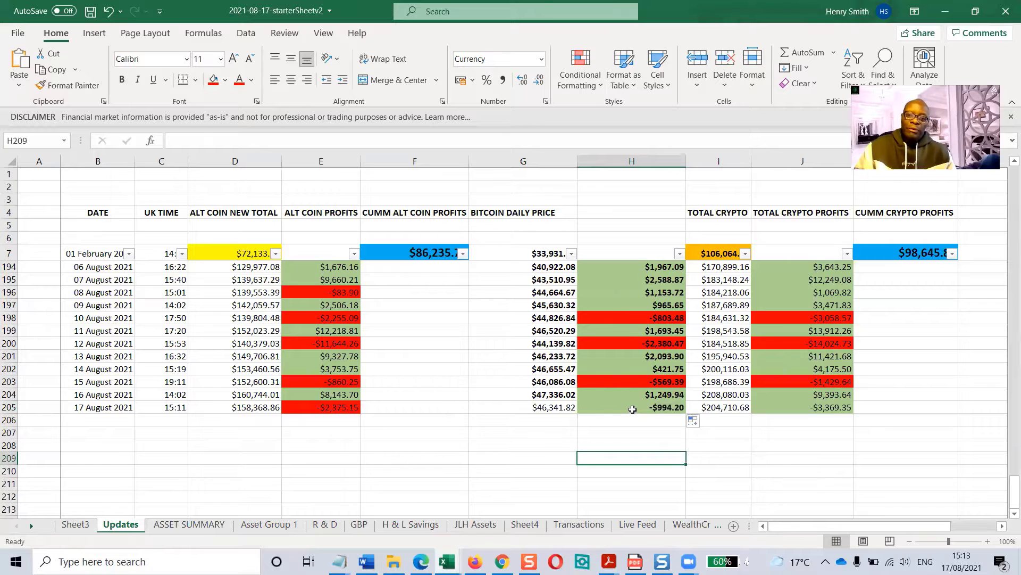
left_click(549, 408)
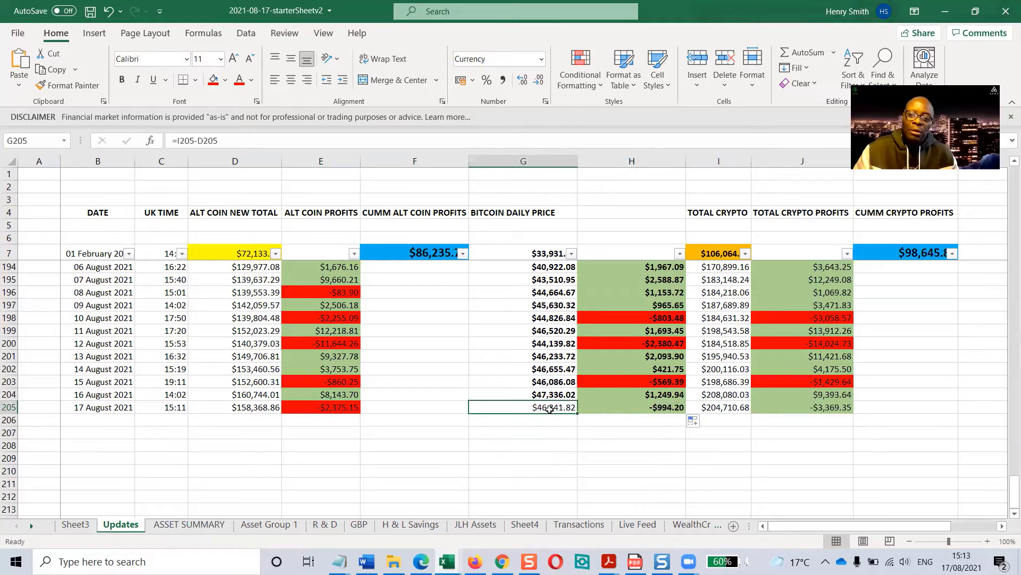
left_click(122, 79)
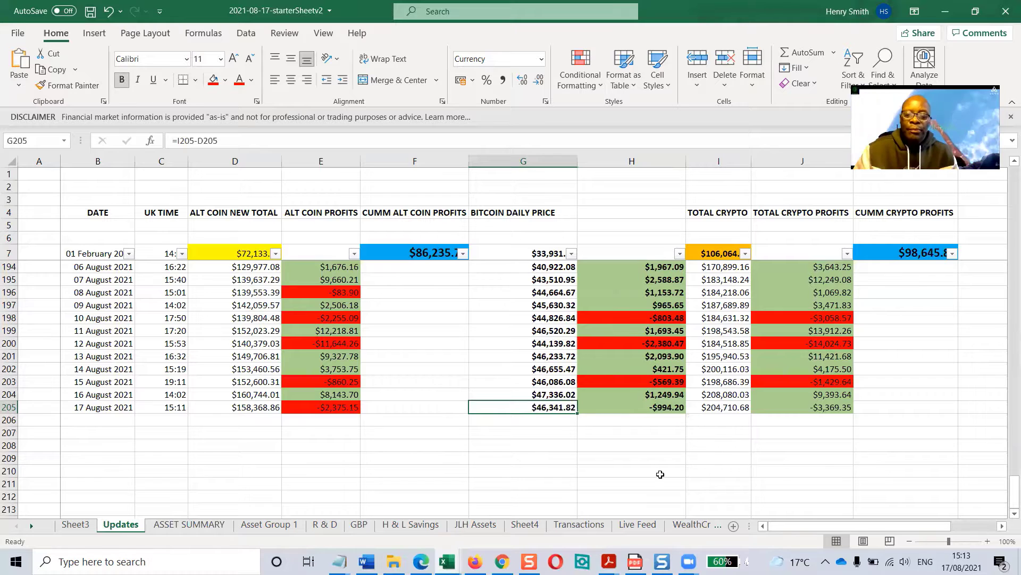
- Fill the 17 August Bitcoin daily change and total crypto profits cells with red
left_click(633, 407)
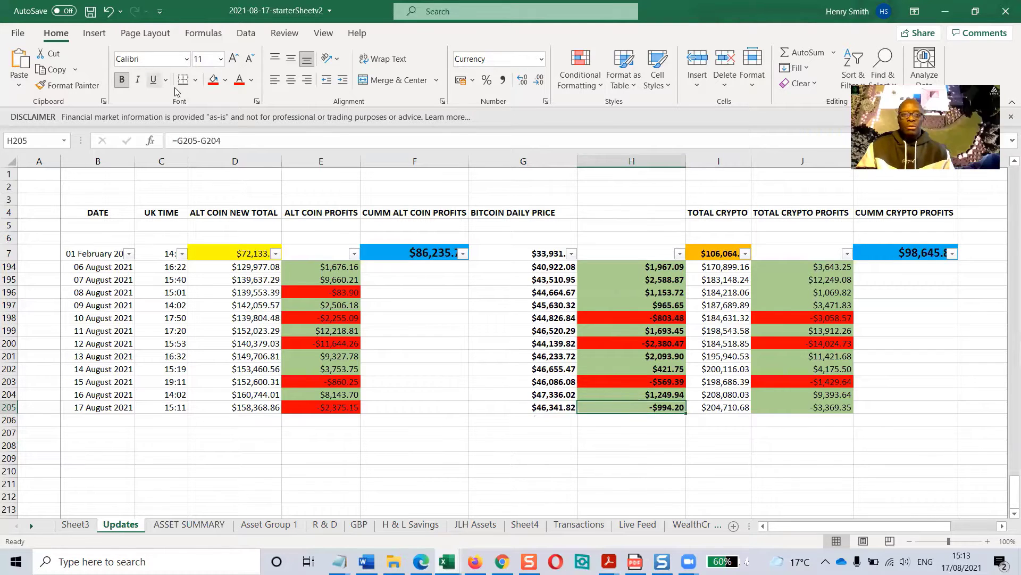
left_click(214, 80)
left_click(793, 407)
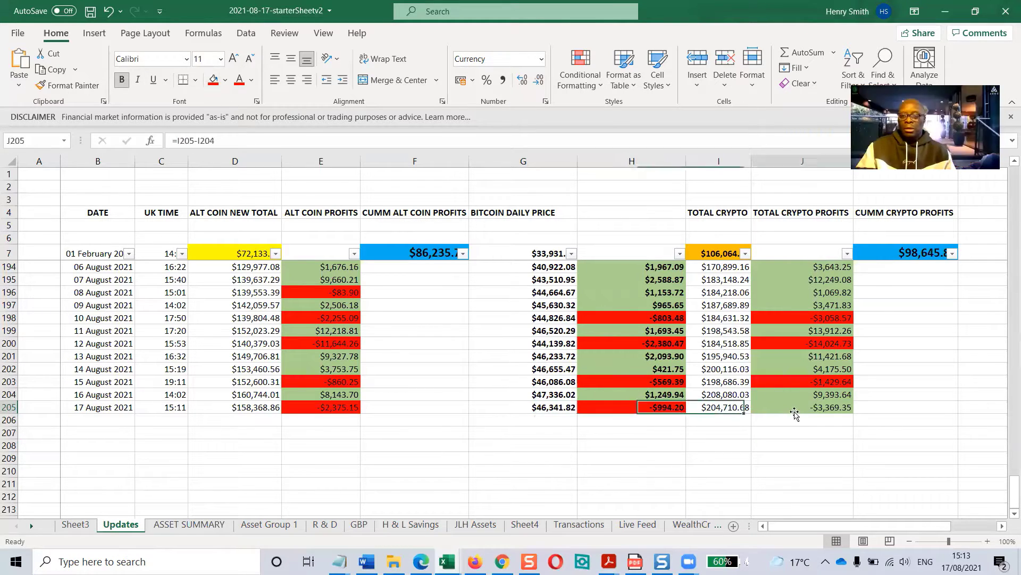
left_click(212, 86)
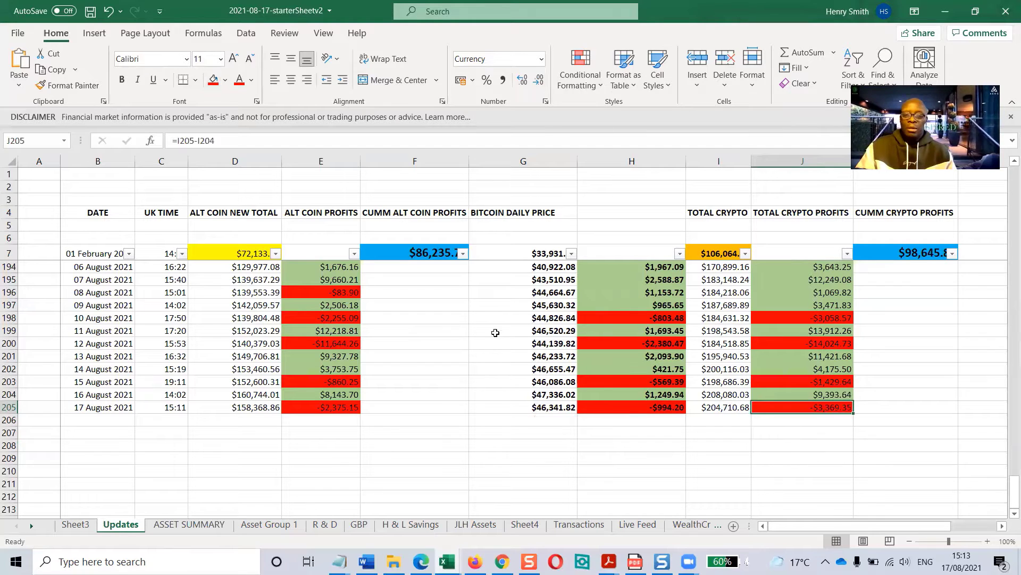
left_click(474, 404)
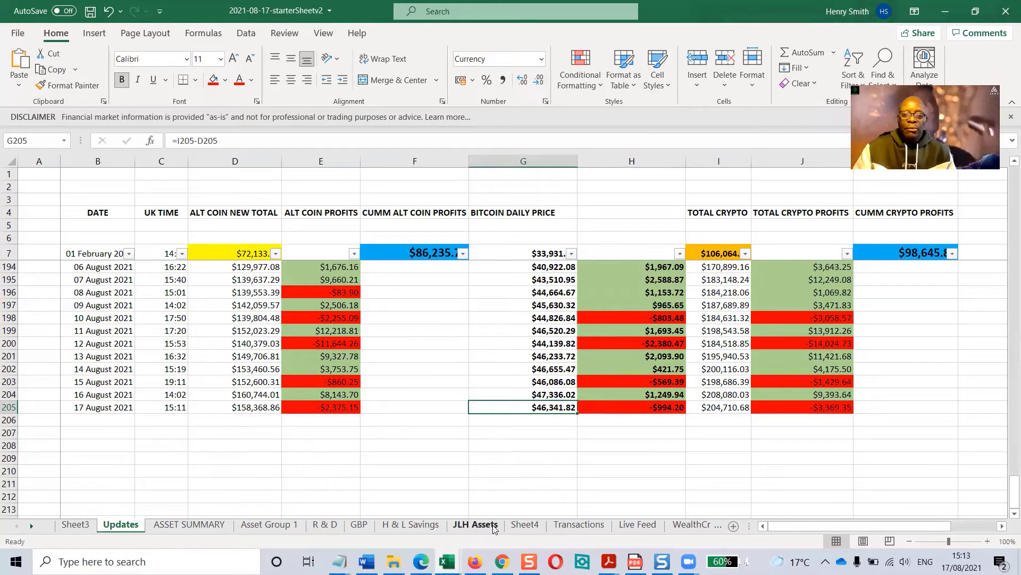